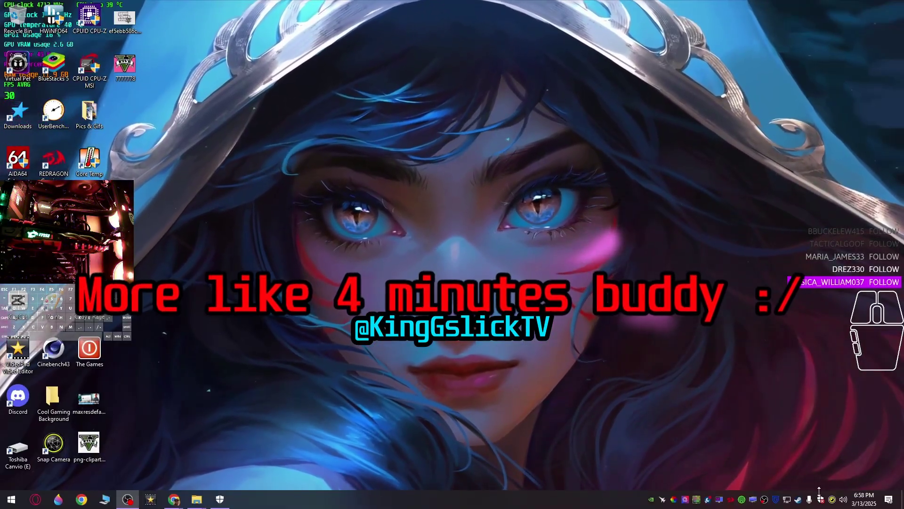
Open Protection history under Virus & threat protection in Windows Security from the tray
left_click(820, 499)
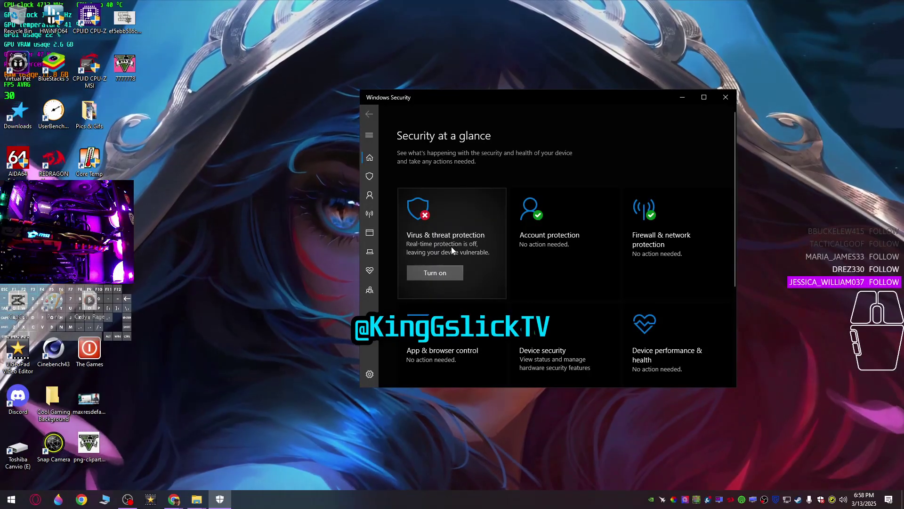
left_click(429, 235)
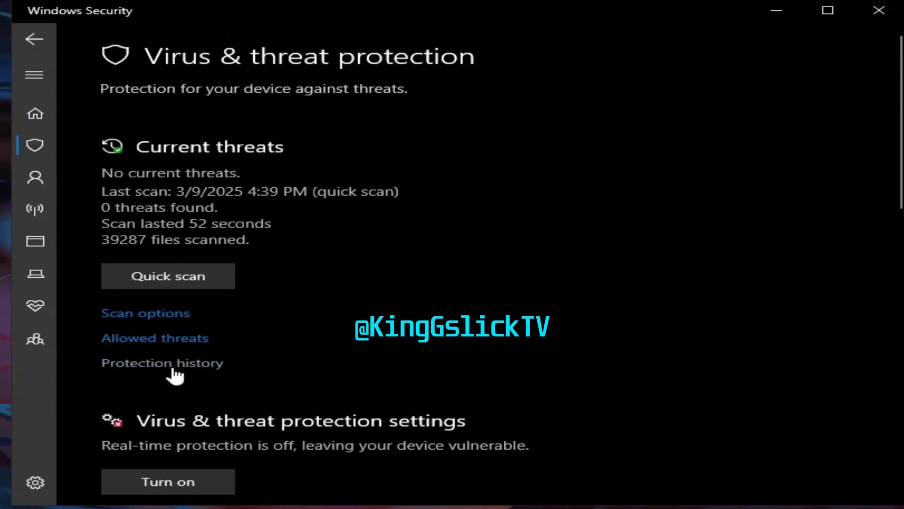
left_click(161, 363)
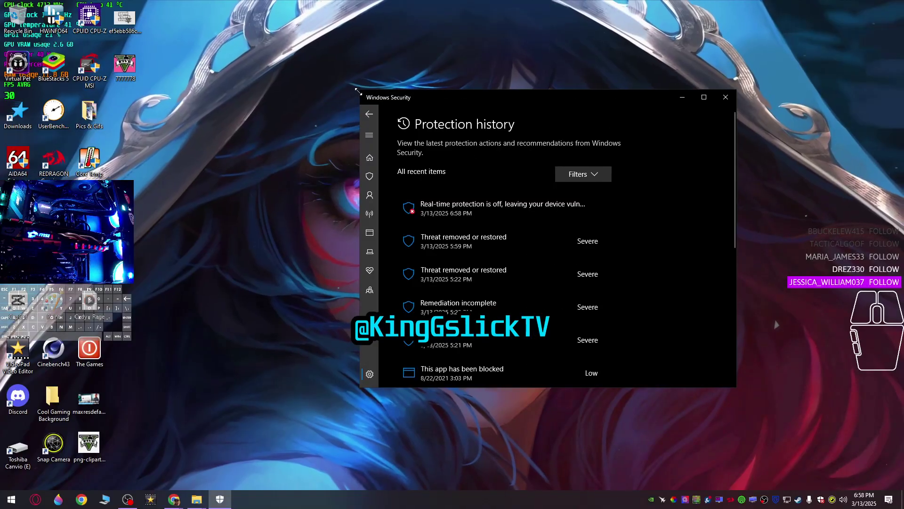
Enlarge the window and select the first detection's threat name and PlayGTAV.exe file path
left_click_drag(354, 89, 190, 80)
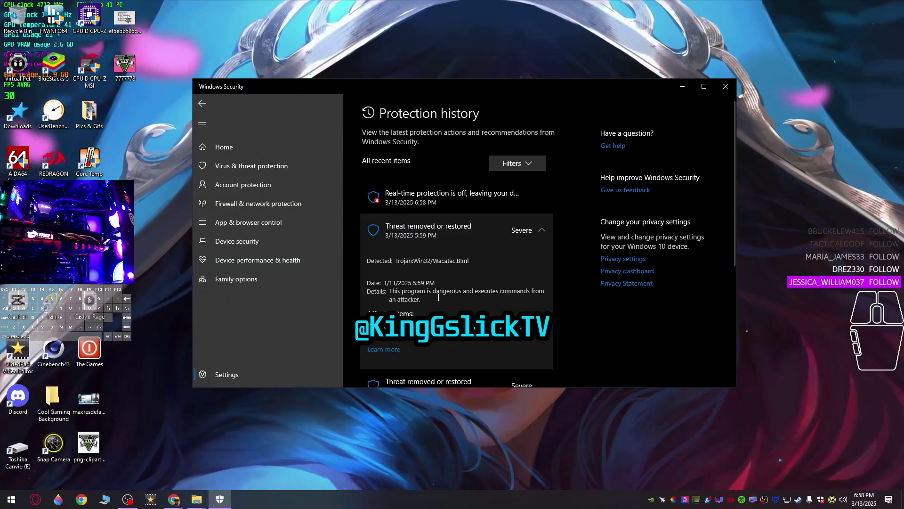
scroll(372, 285, "down", 2)
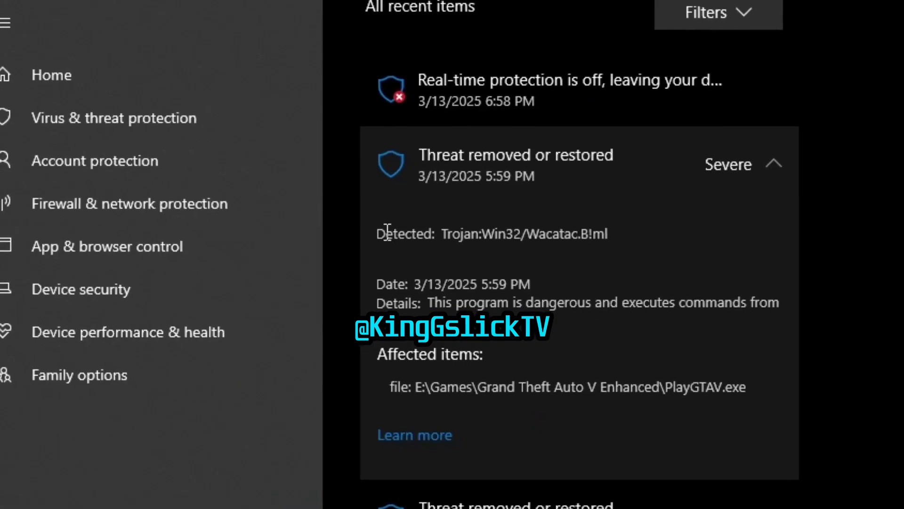
double_click(376, 217)
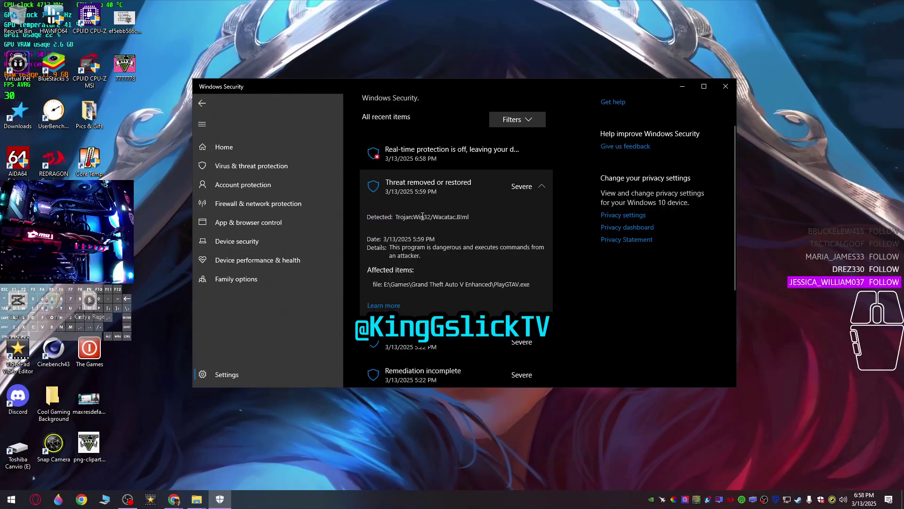
left_click_drag(469, 217, 413, 216)
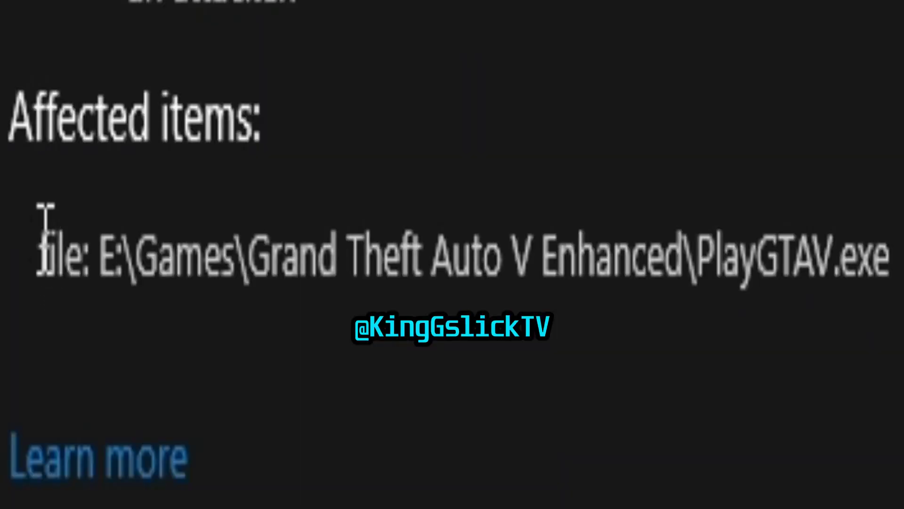
left_click_drag(46, 242, 552, 284)
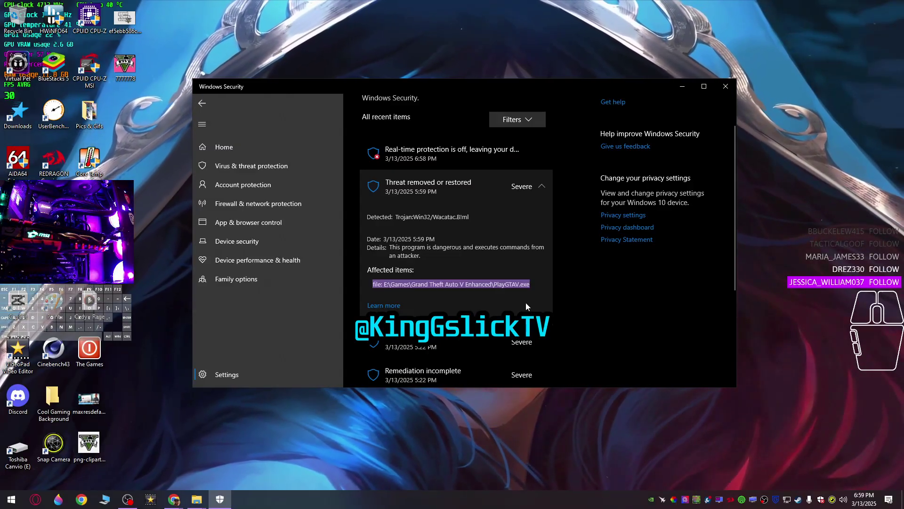
Expand the 5:22 PM, remediation incomplete and 5:21 PM entries, then close Windows Security
scroll(473, 255, "down", 3)
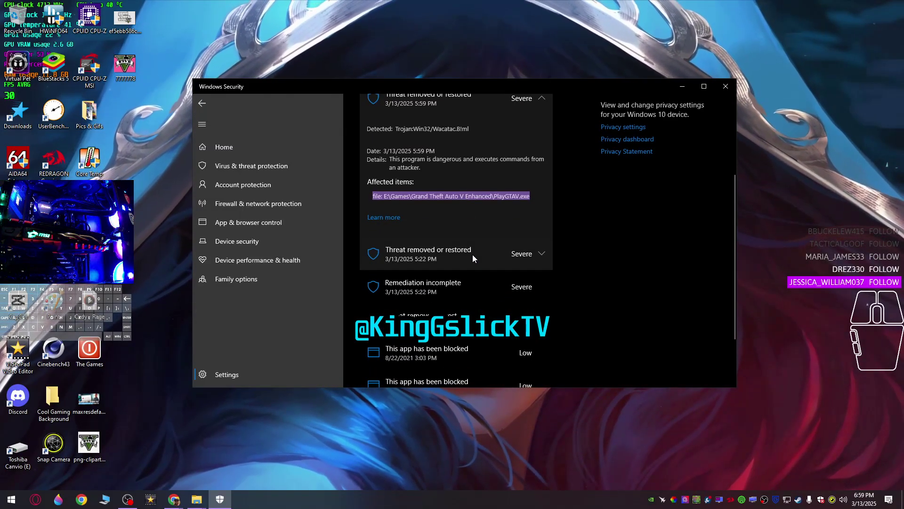
left_click(541, 255)
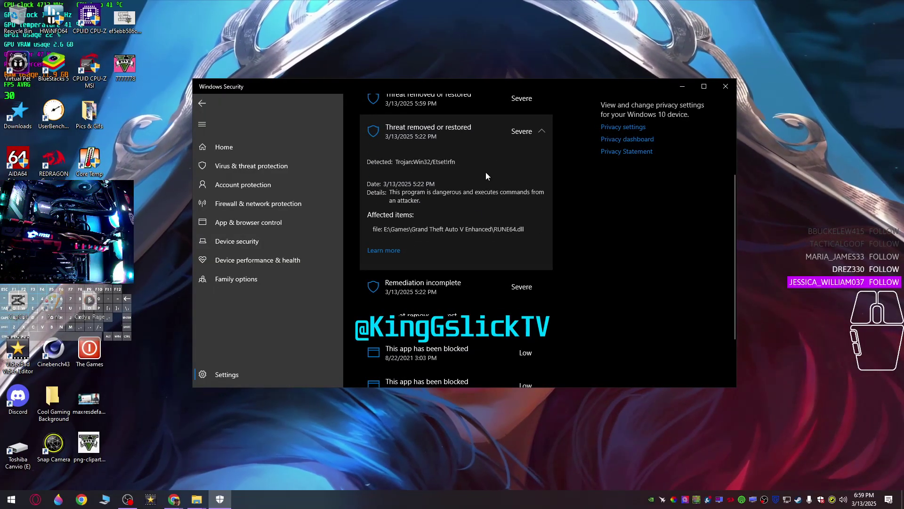
left_click(537, 287)
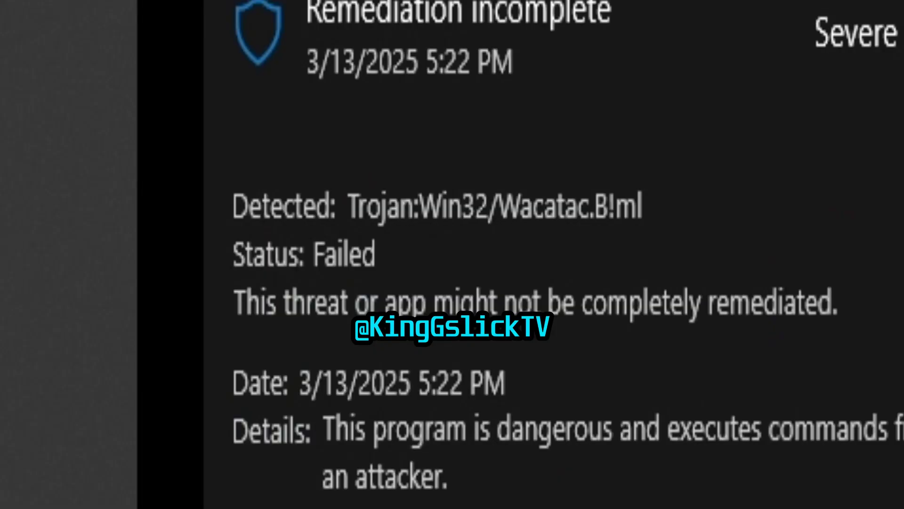
left_click(452, 327)
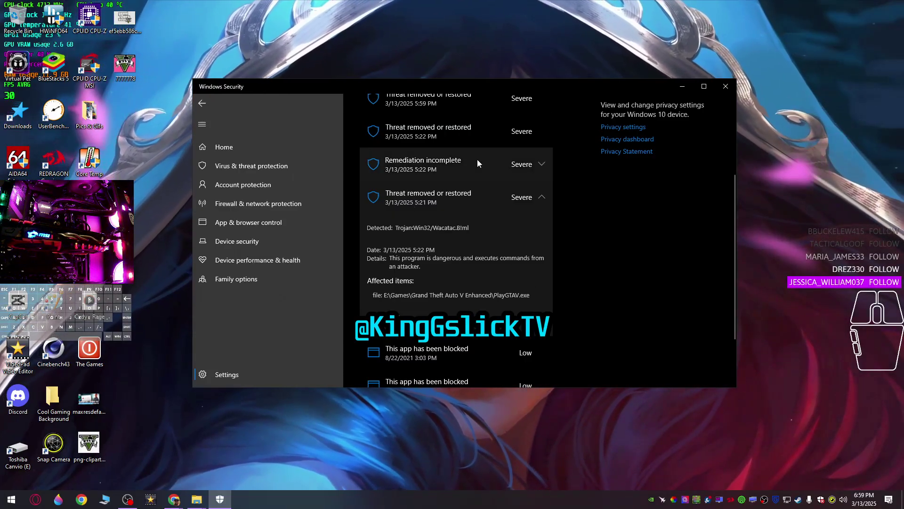
left_click(727, 90)
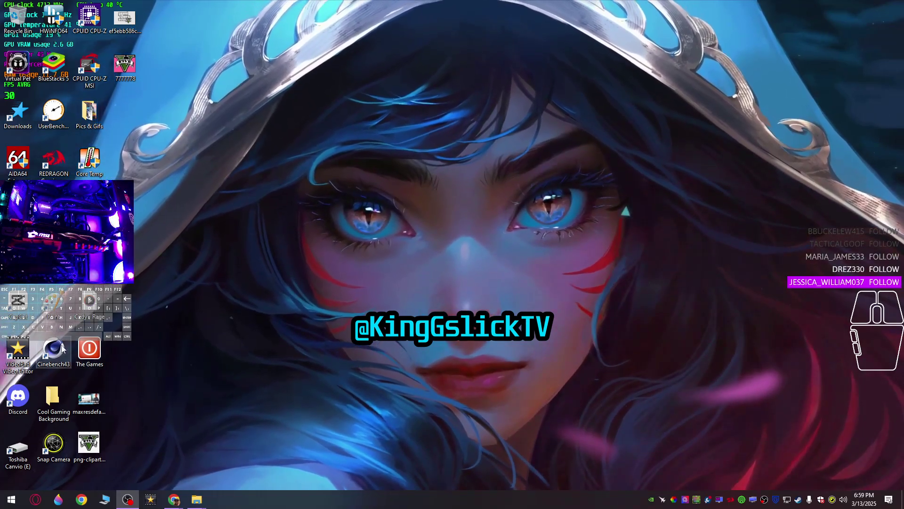
Launch the GTA5_Enhanced shortcut from The Games folder on the desktop
double_click(85, 353)
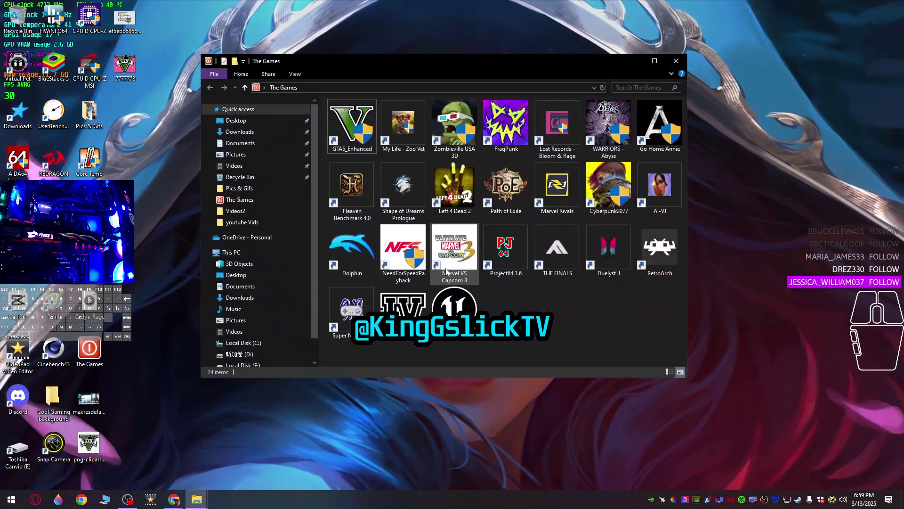
double_click(389, 141)
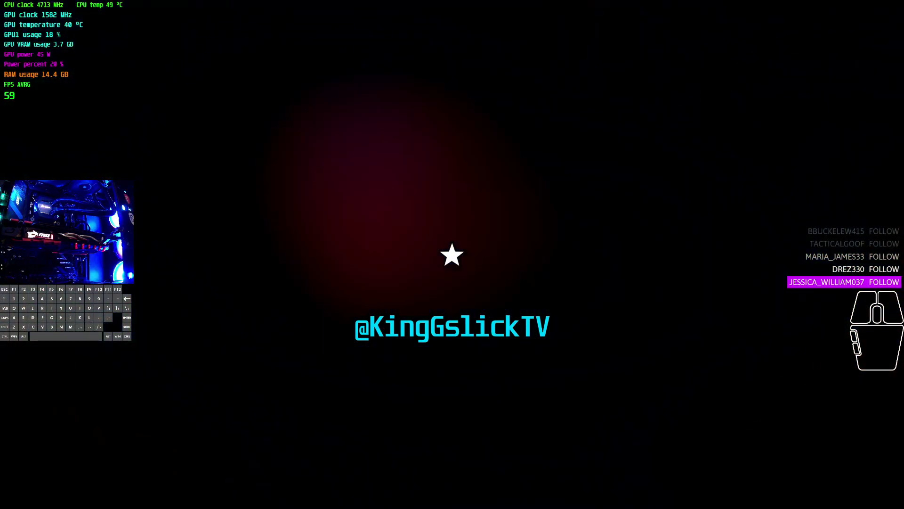
Quit Grand Theft Auto V at the splash screen with Alt+F4
key("alt+F4")
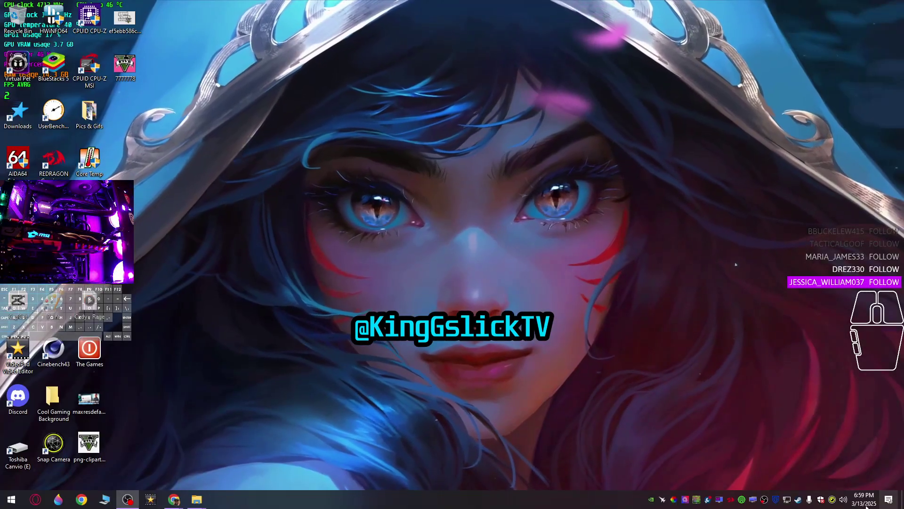
Reopen Windows Security's Virus & threat protection settings and scroll down to Exclusions
left_click(776, 499)
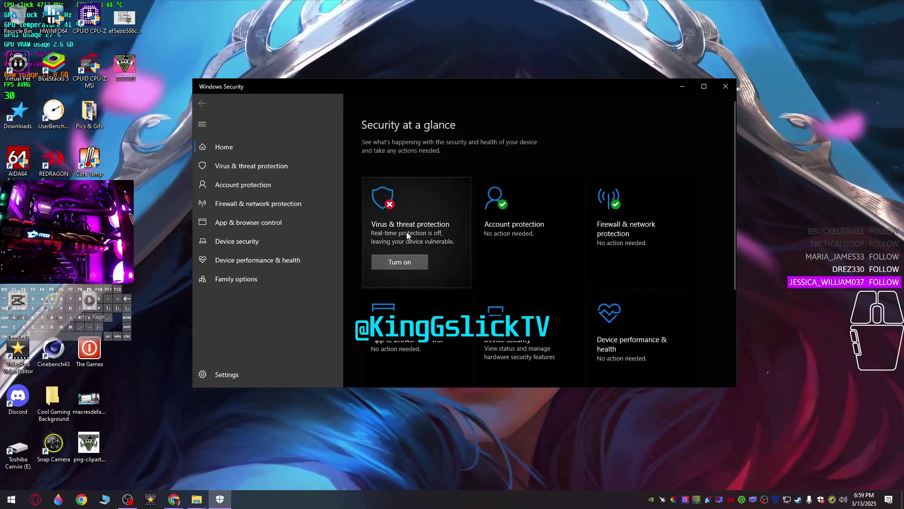
left_click(407, 236)
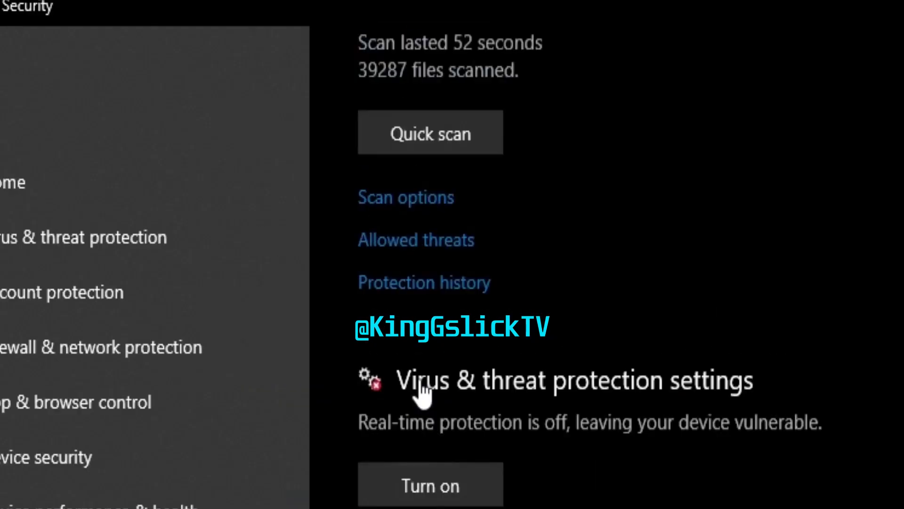
left_click(386, 212)
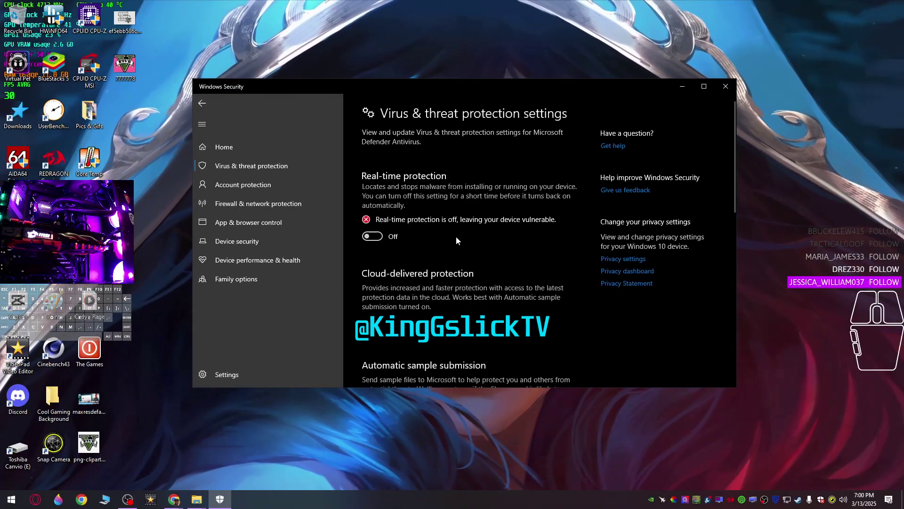
scroll(440, 224, "down", 5)
scroll(440, 224, "down", 3)
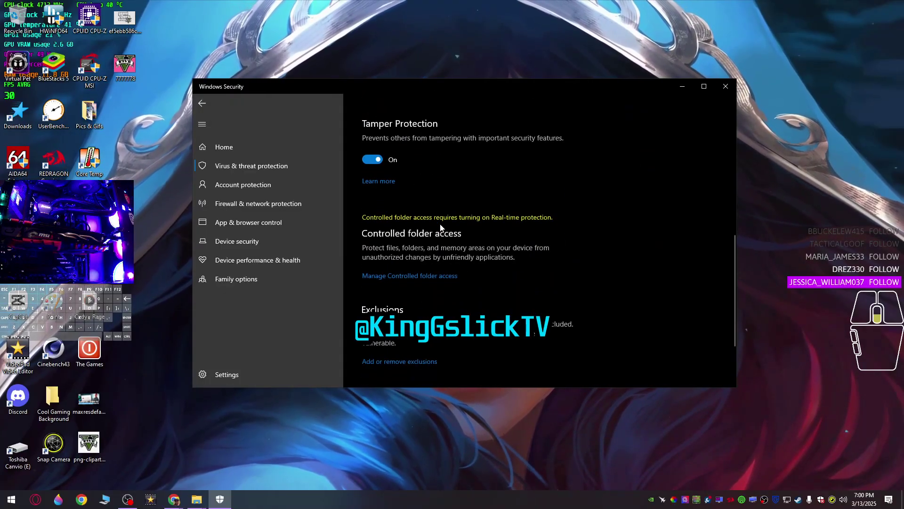
scroll(441, 224, "down", 3)
scroll(441, 223, "down", 1)
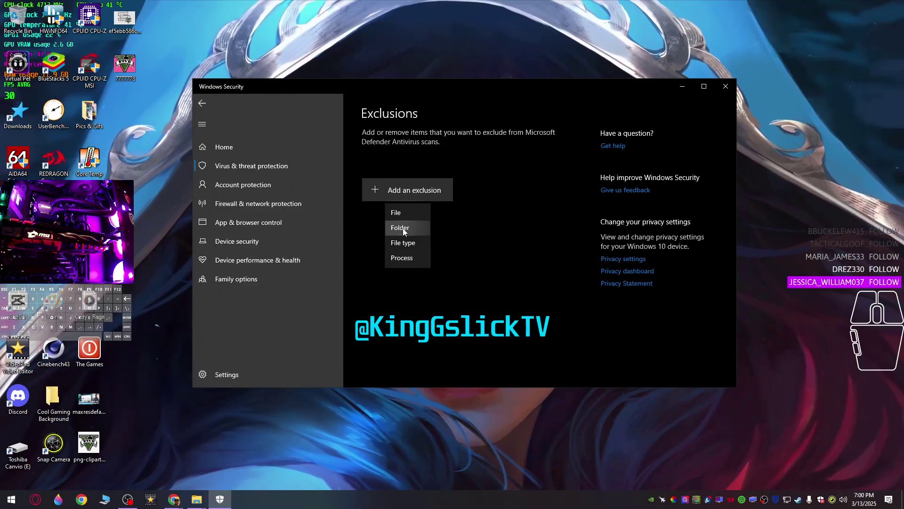
Add the Games folder on Local Disk (E:) as a folder exclusion, then close Windows Security
left_click(402, 228)
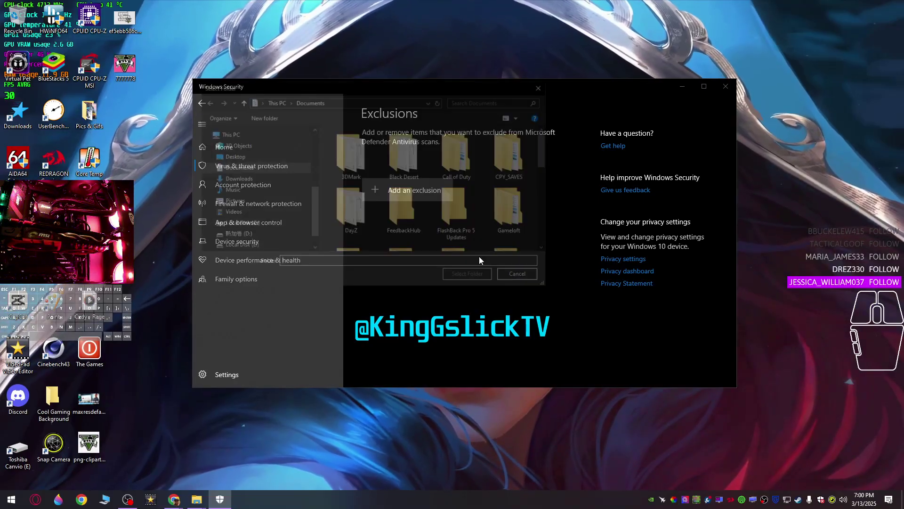
left_click(239, 246)
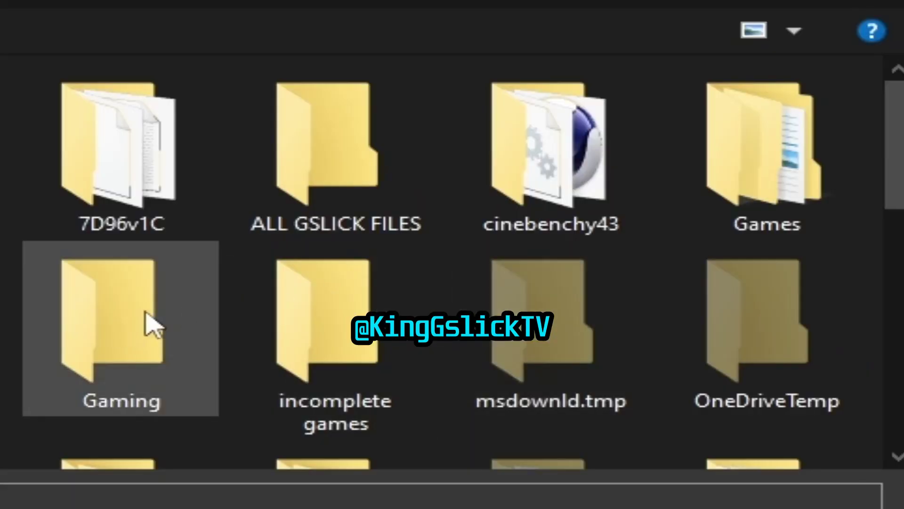
left_click(781, 175)
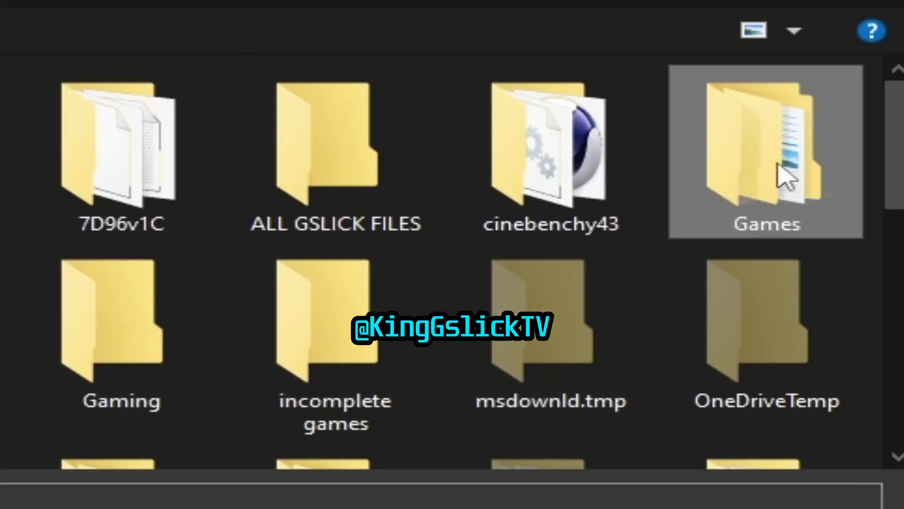
key("Return")
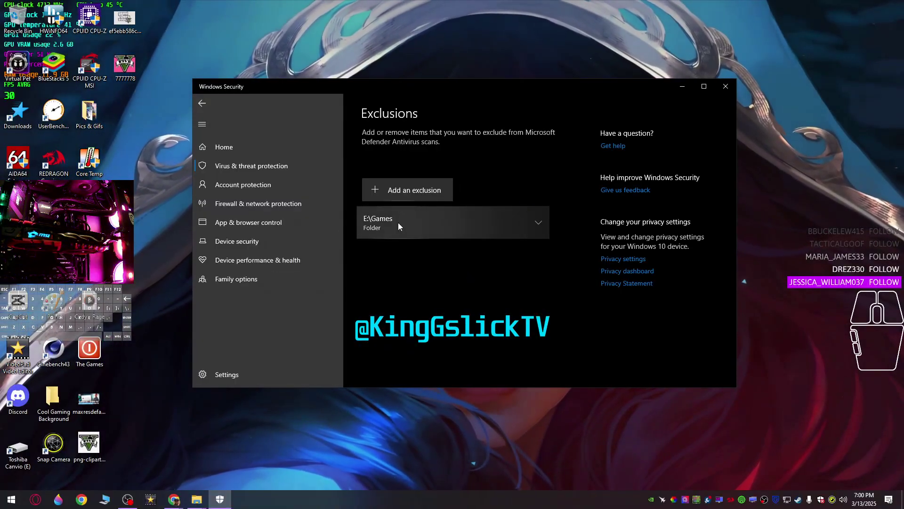
left_click(537, 220)
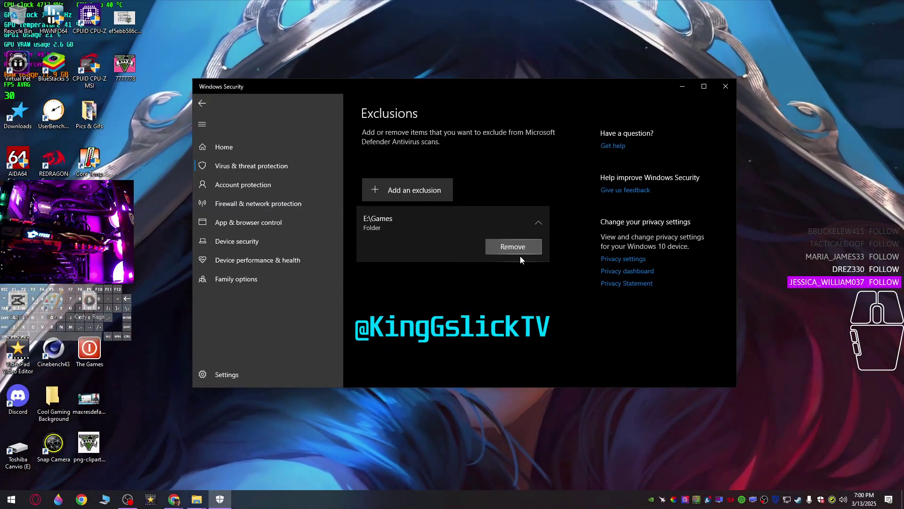
left_click(724, 87)
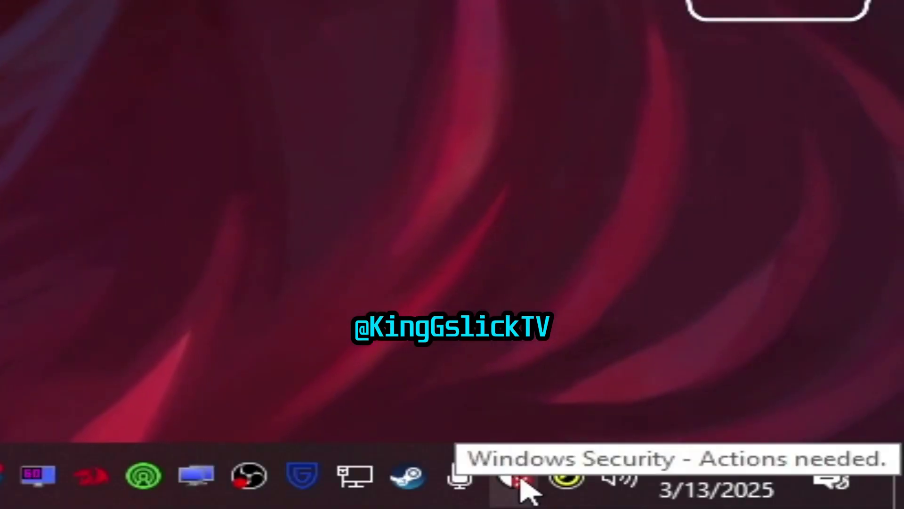
Clear the Virus & threat protection alert from the Windows Security tray icon and close the app
right_click(521, 478)
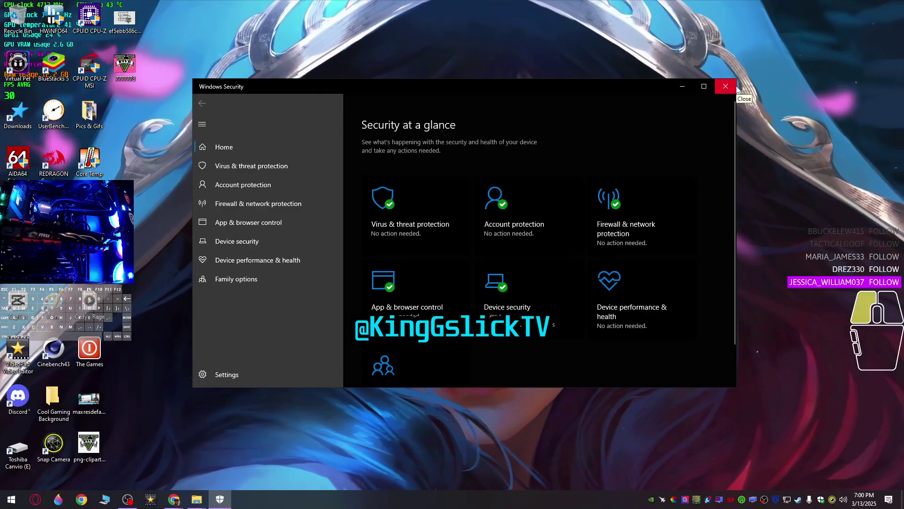
left_click(725, 87)
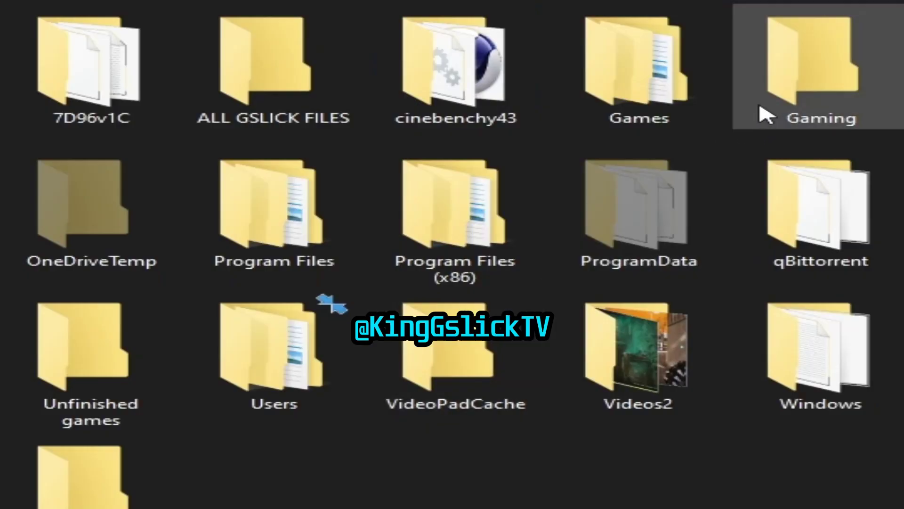
Check the Games folder on drive E:, then relaunch GTA5_Enhanced from The Games folder
double_click(637, 71)
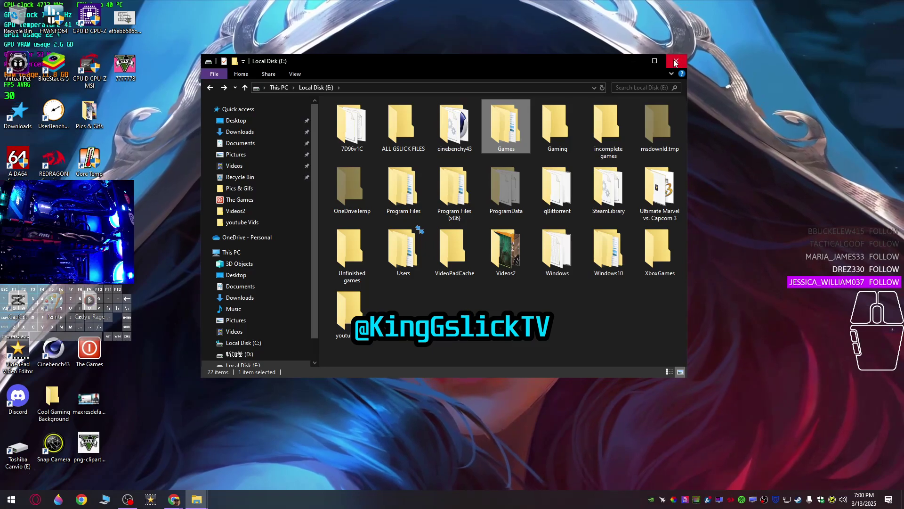
left_click(658, 61)
double_click(94, 357)
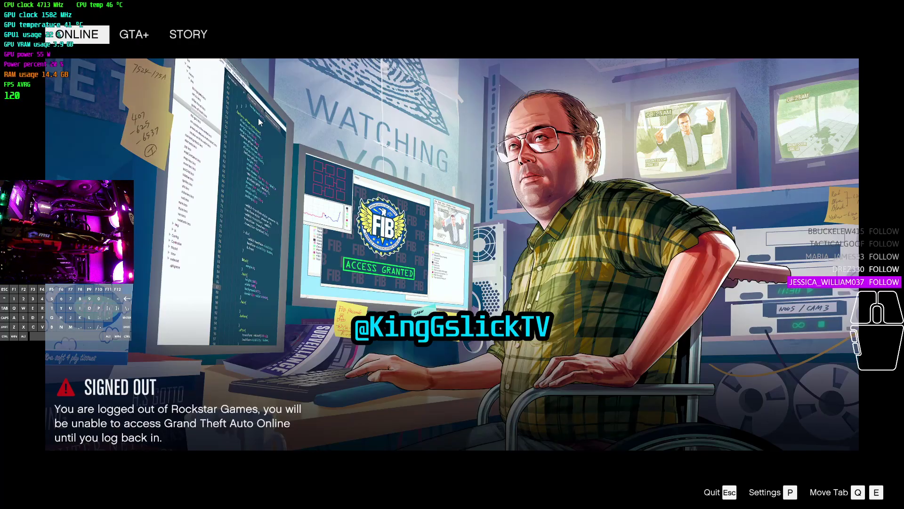
Dismiss the quit prompt, switch to the STORY tab, and open Settings with P
key("Escape")
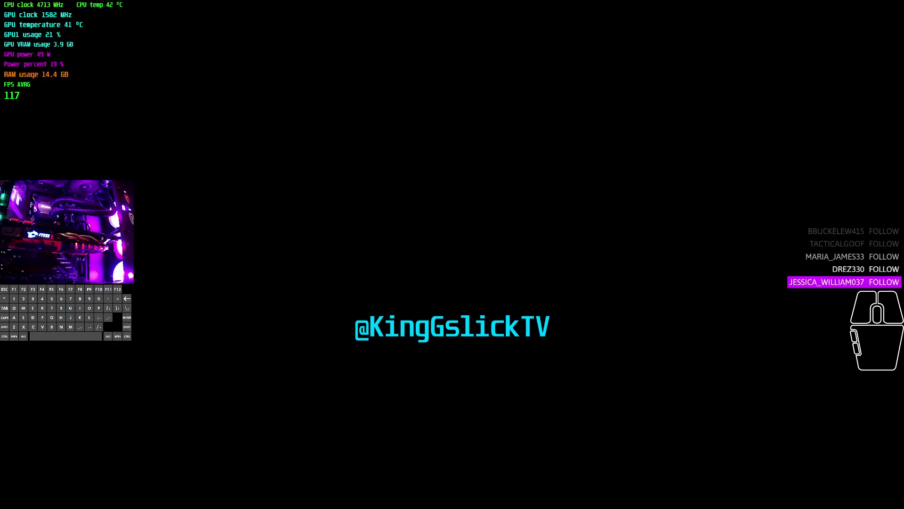
key("Escape")
key("e")
key("e")
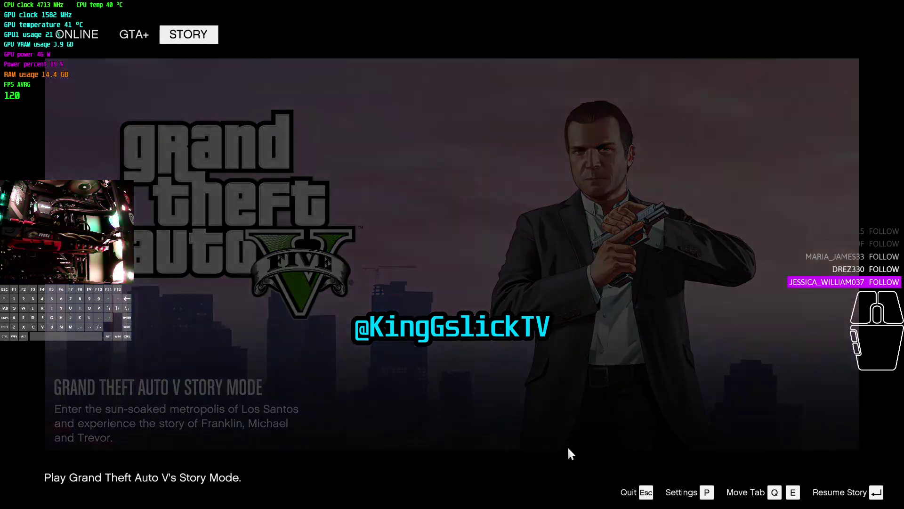
key("p")
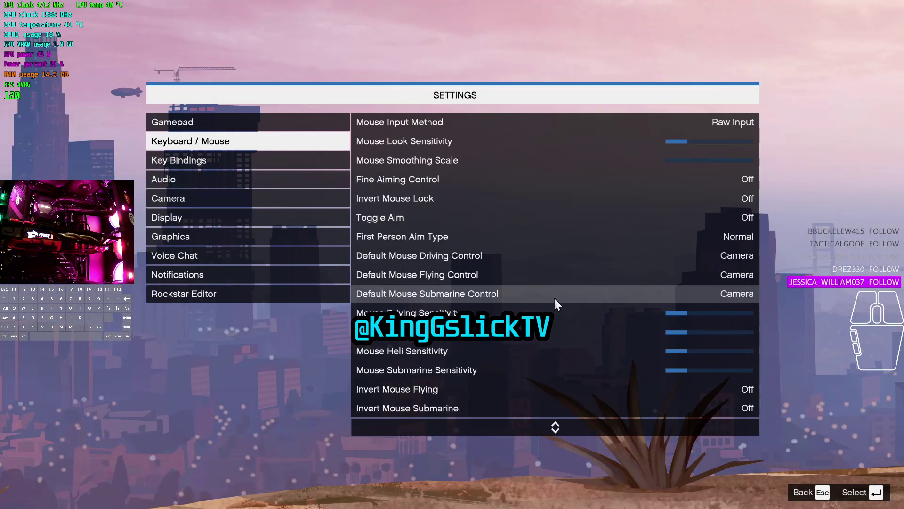
Scroll through Graphics settings (Custom preset, ray tracing off, TAA), then Alt+Tab away
key("Up")
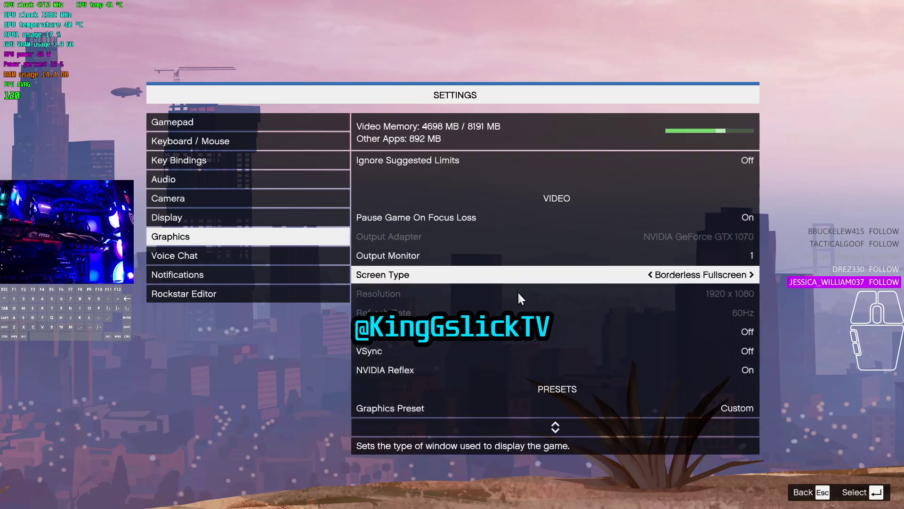
scroll(528, 302, "down", 12)
scroll(533, 309, "down", 1)
scroll(534, 308, "down", 2)
scroll(535, 308, "down", 3)
scroll(535, 309, "down", 3)
scroll(536, 308, "down", 4)
scroll(535, 308, "down", 2)
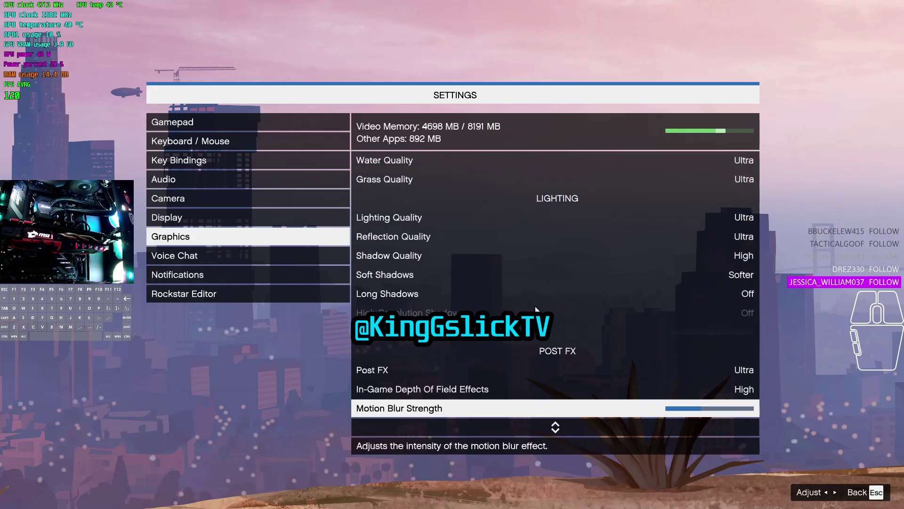
scroll(535, 308, "down", 1)
scroll(536, 308, "up", 5)
scroll(536, 309, "up", 7)
scroll(535, 308, "up", 4)
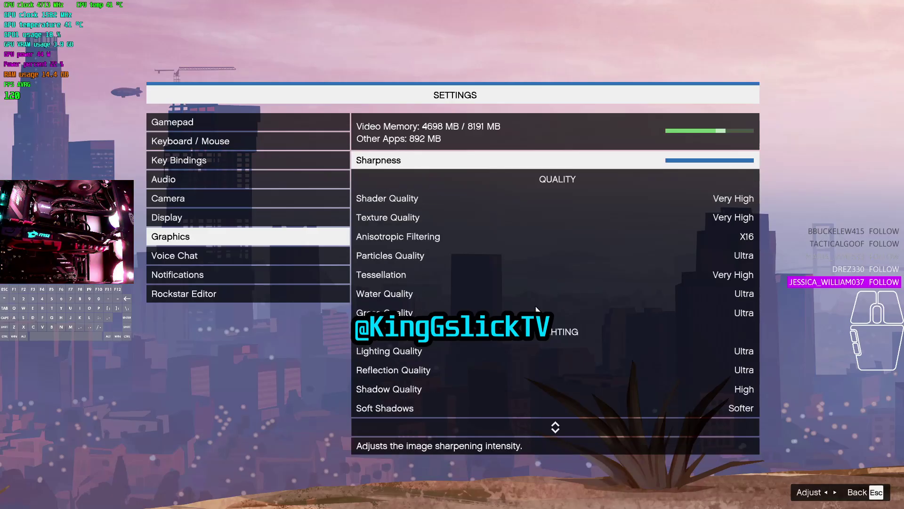
scroll(536, 308, "up", 3)
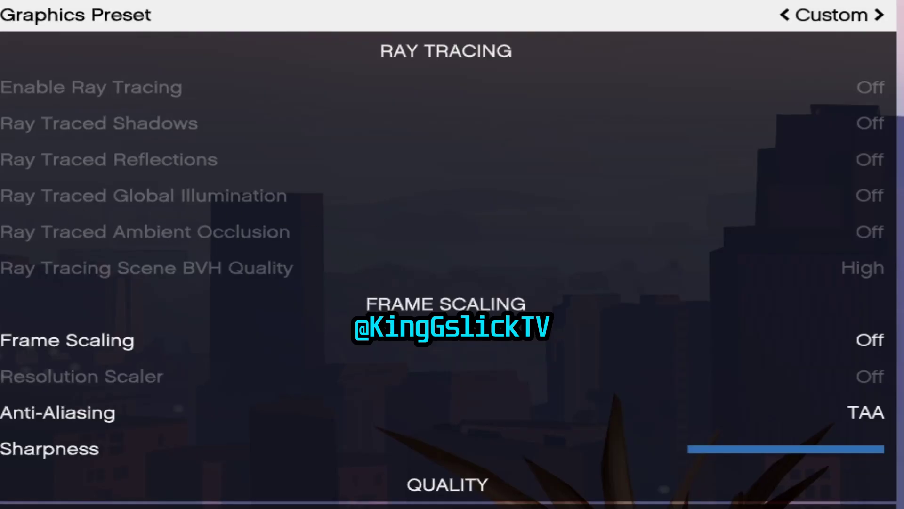
key("alt+Tab")
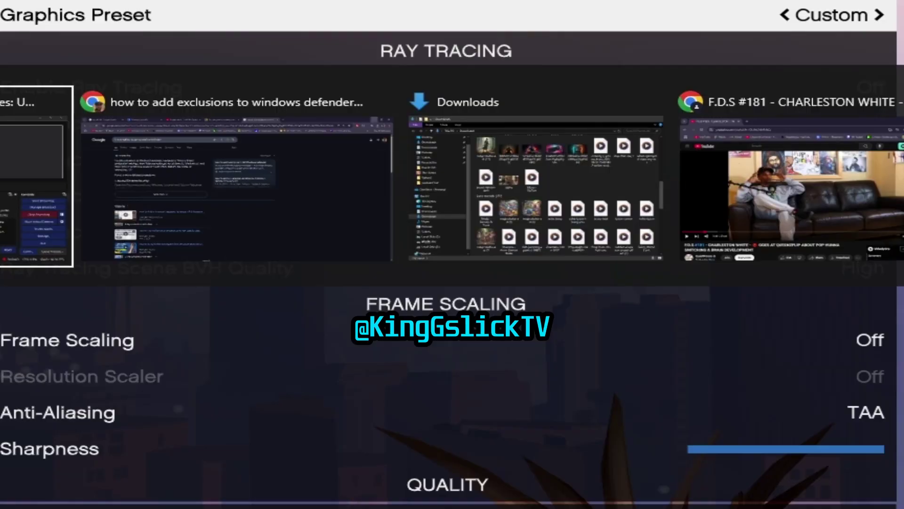